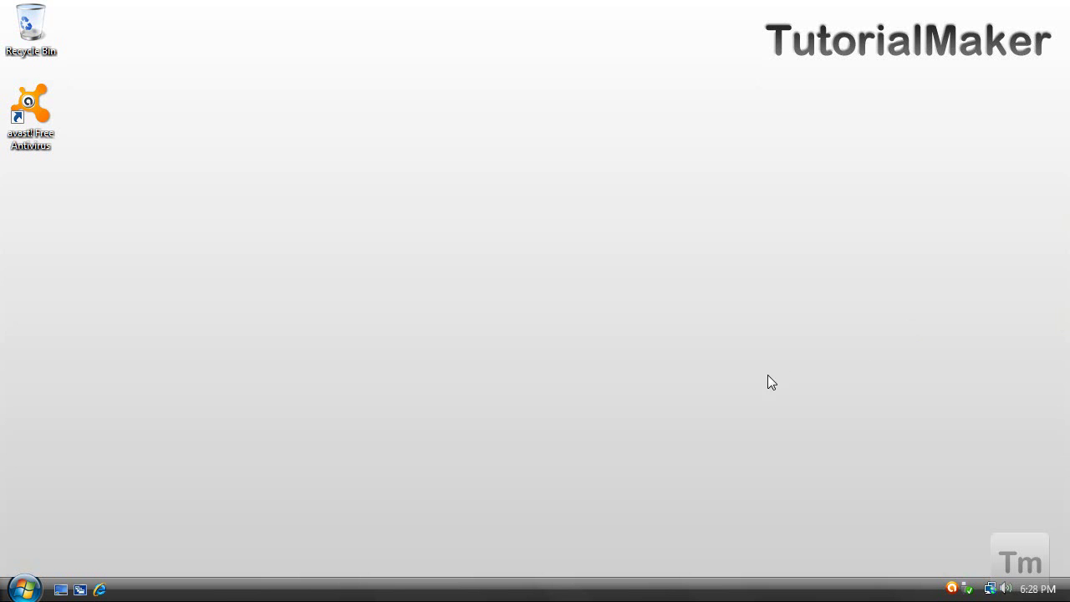
- Open the Computer window and locate CD Drive (D:) among the removable storage devices
click(24, 589)
click(280, 383)
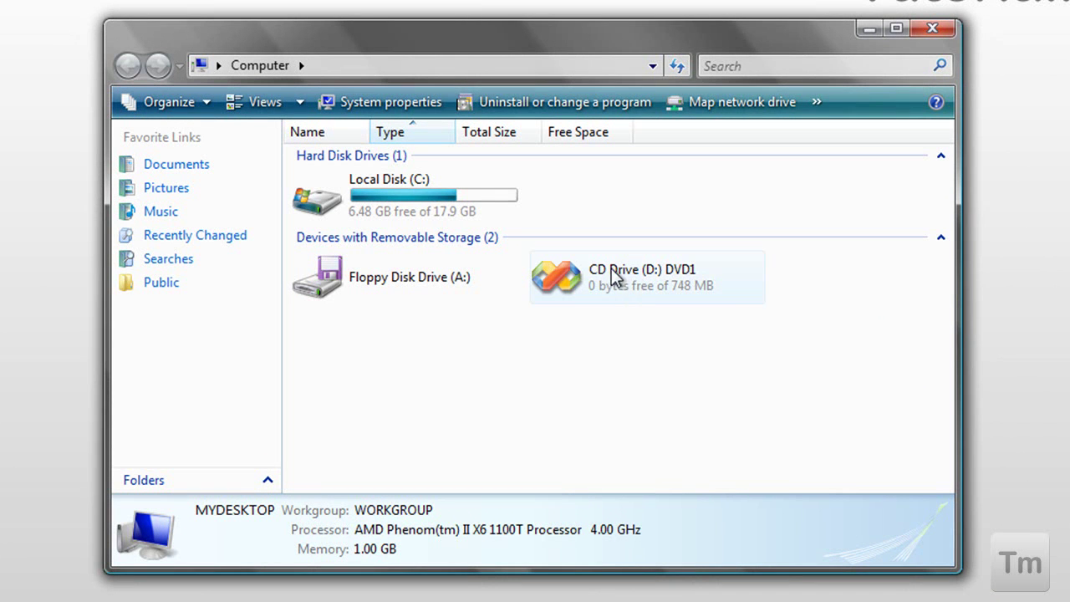
mouse_move(616, 276)
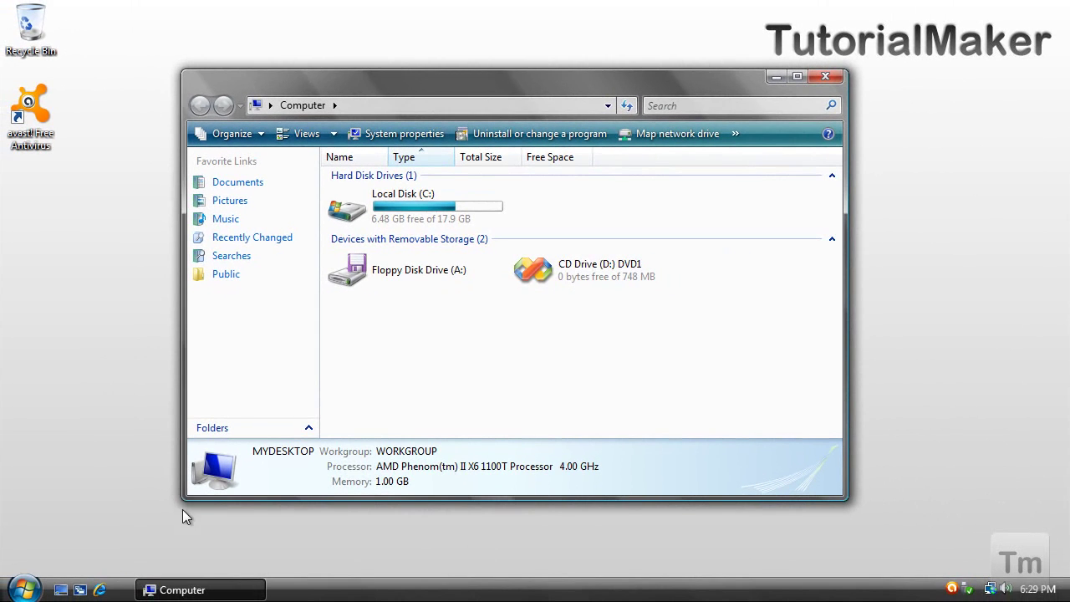
- Open the Network and Sharing Center from the Network and Internet settings in Control Panel
click(40, 592)
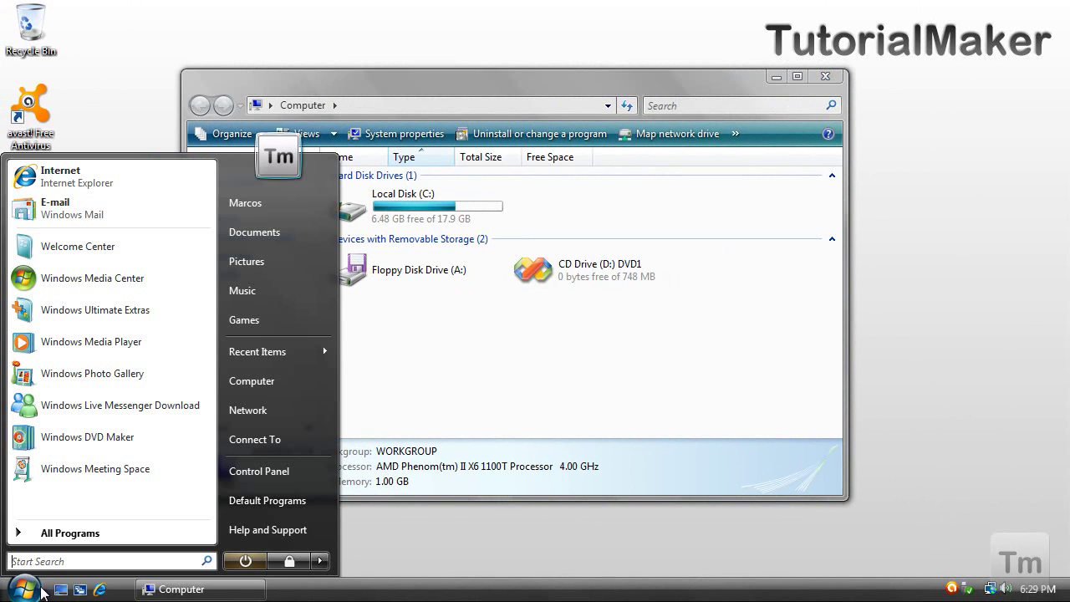
click(256, 471)
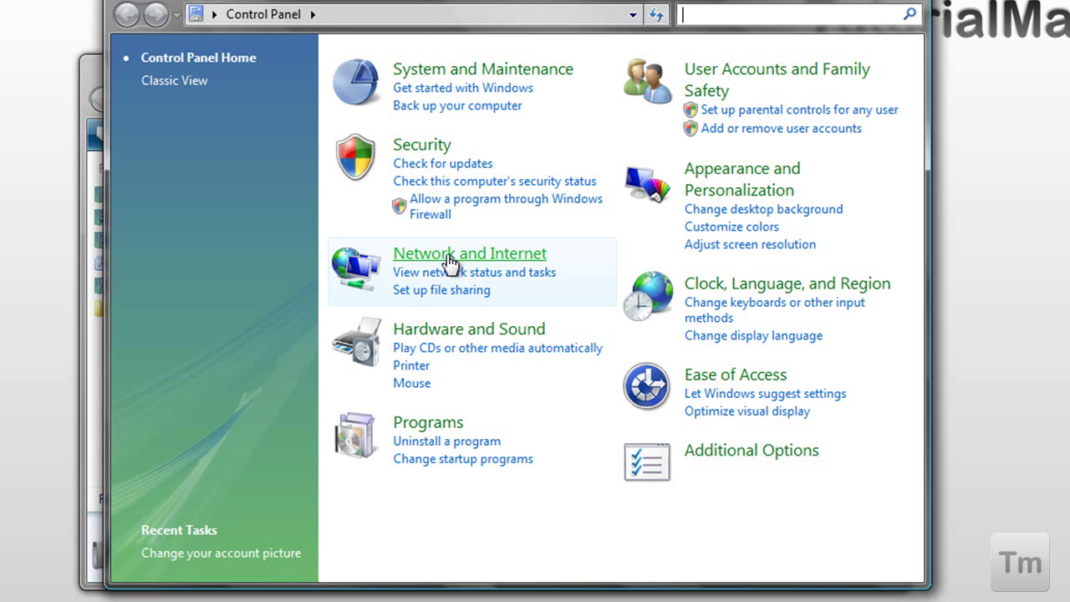
click(469, 255)
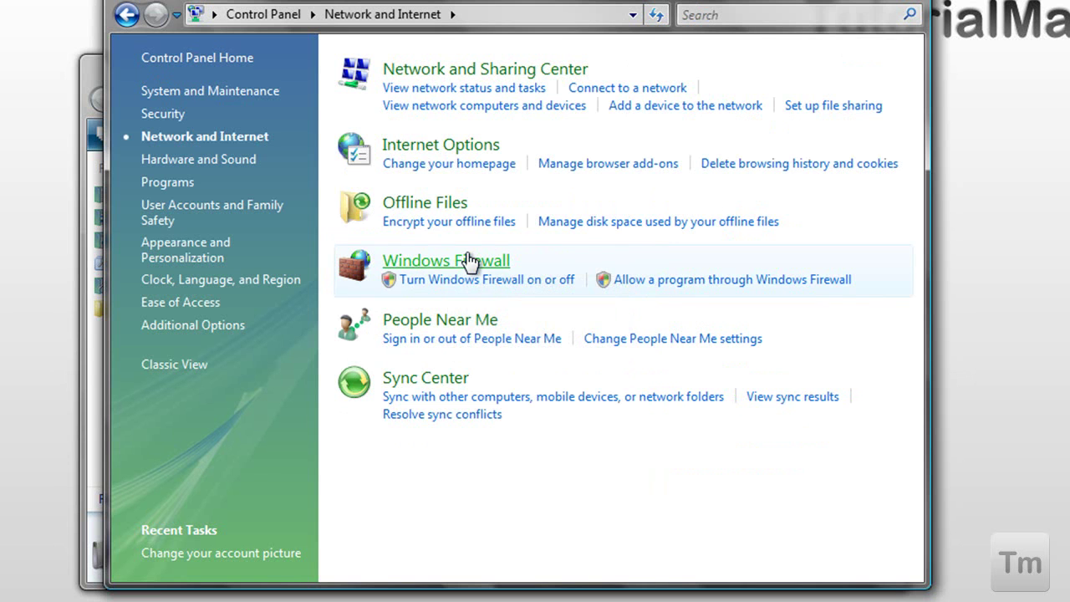
click(471, 74)
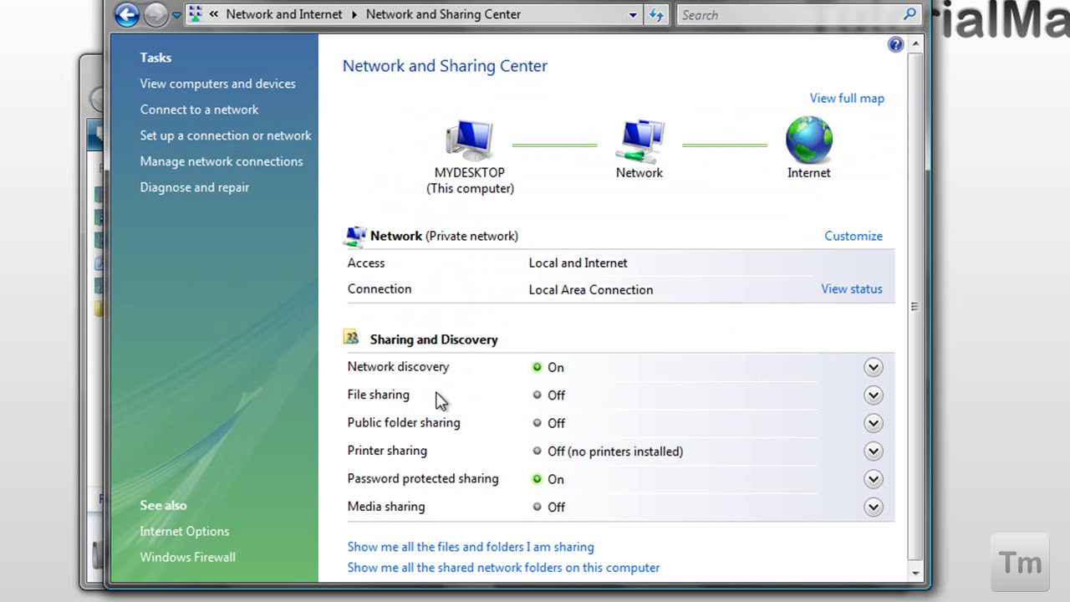
- Turn on file sharing, apply the change and grant the requested permission
click(872, 396)
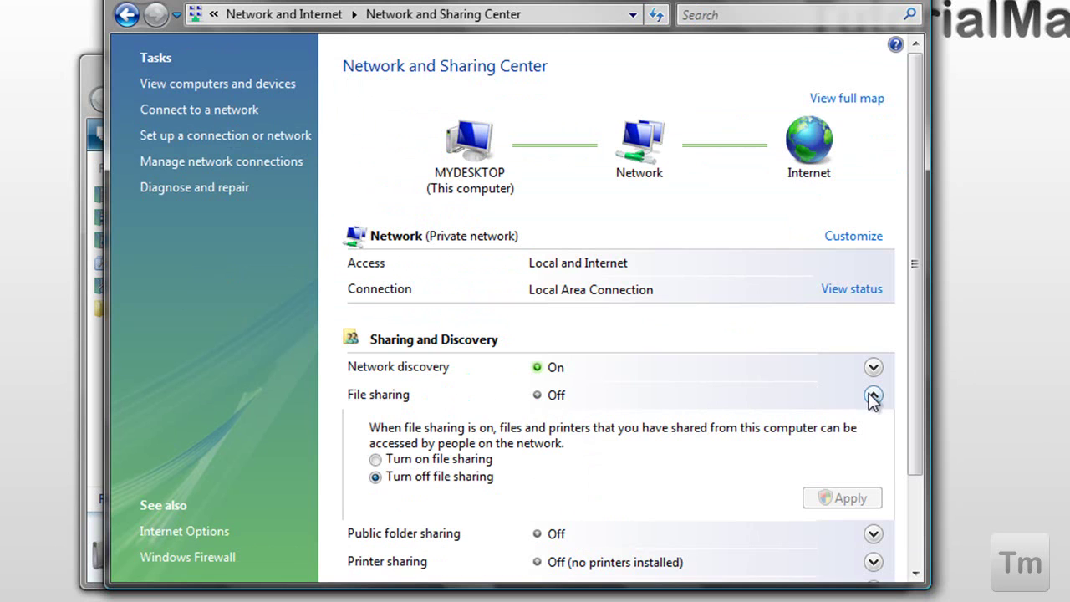
click(433, 461)
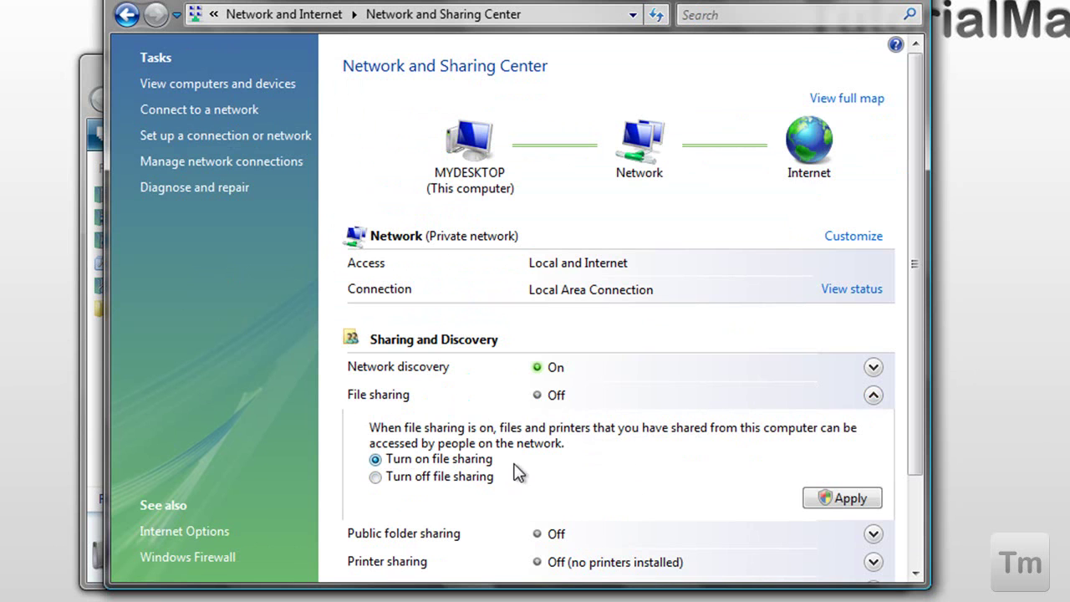
click(850, 498)
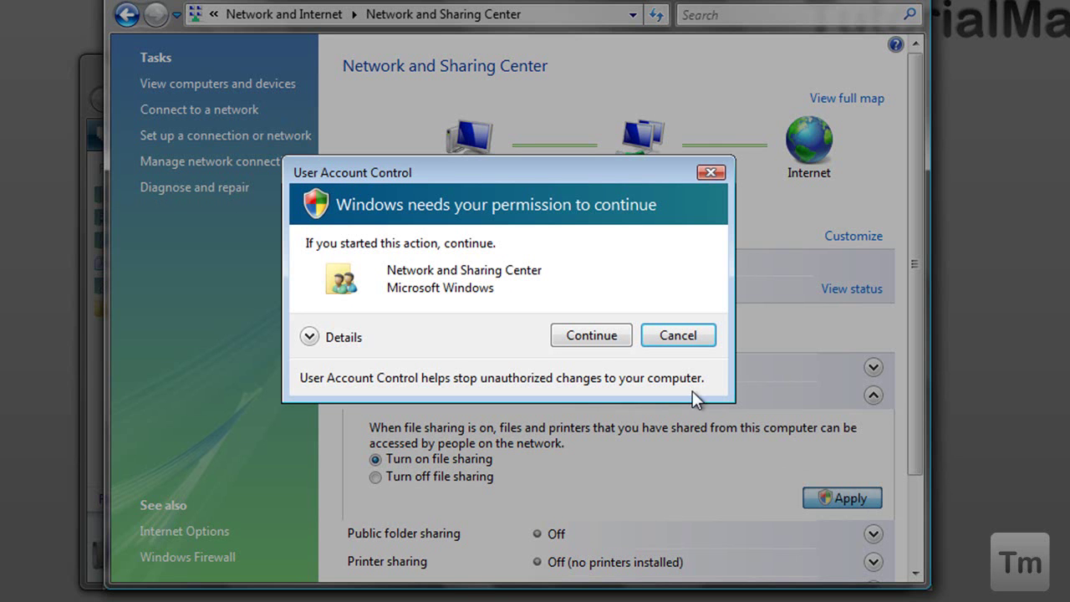
click(606, 338)
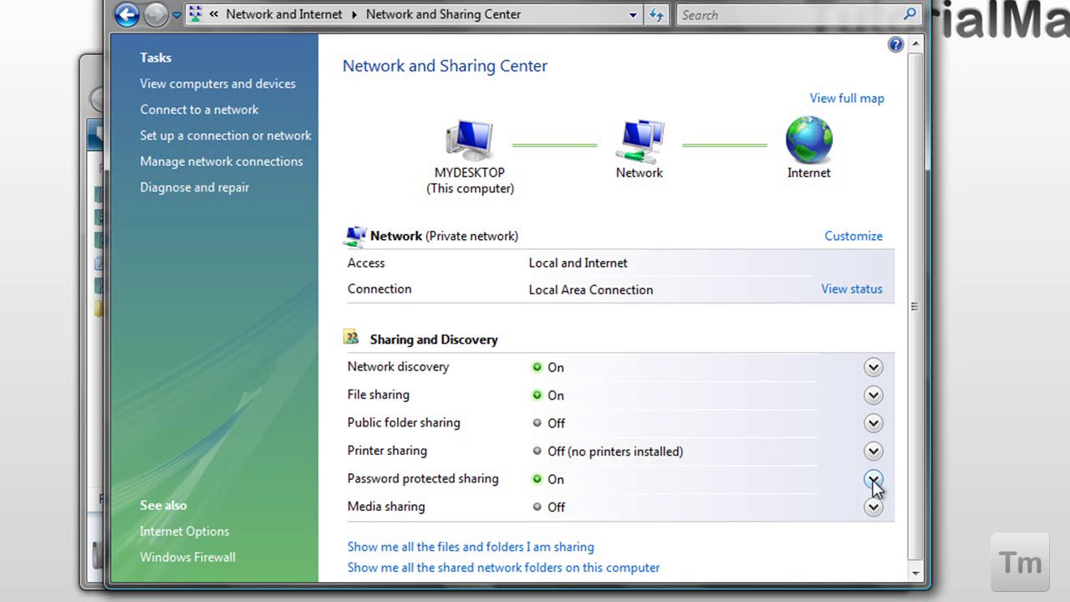
- Turn off password protected sharing with permission granted, and close the Network and Sharing Center
click(873, 479)
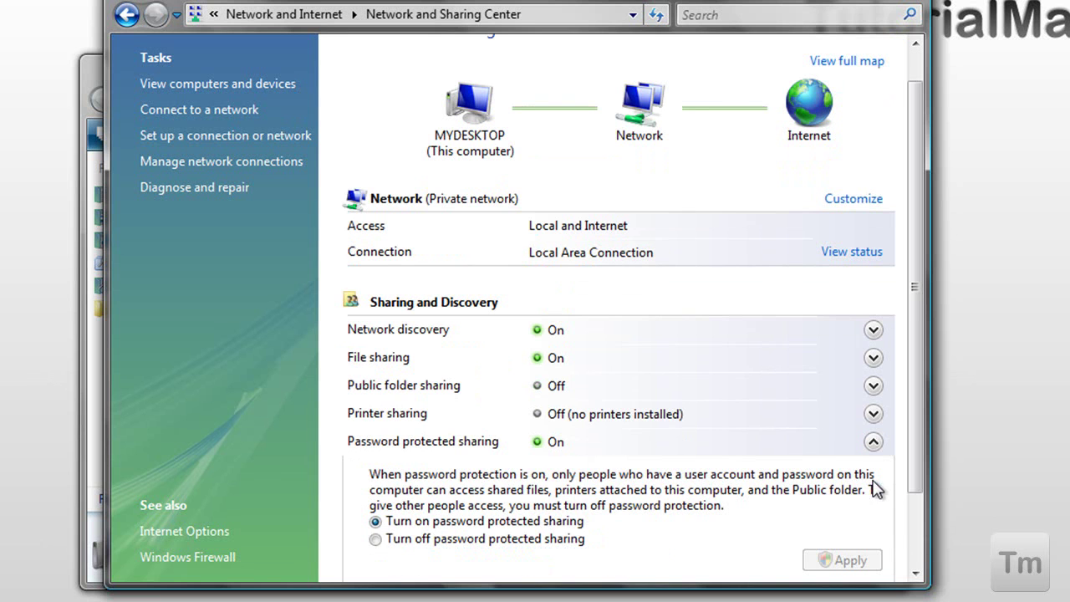
click(539, 544)
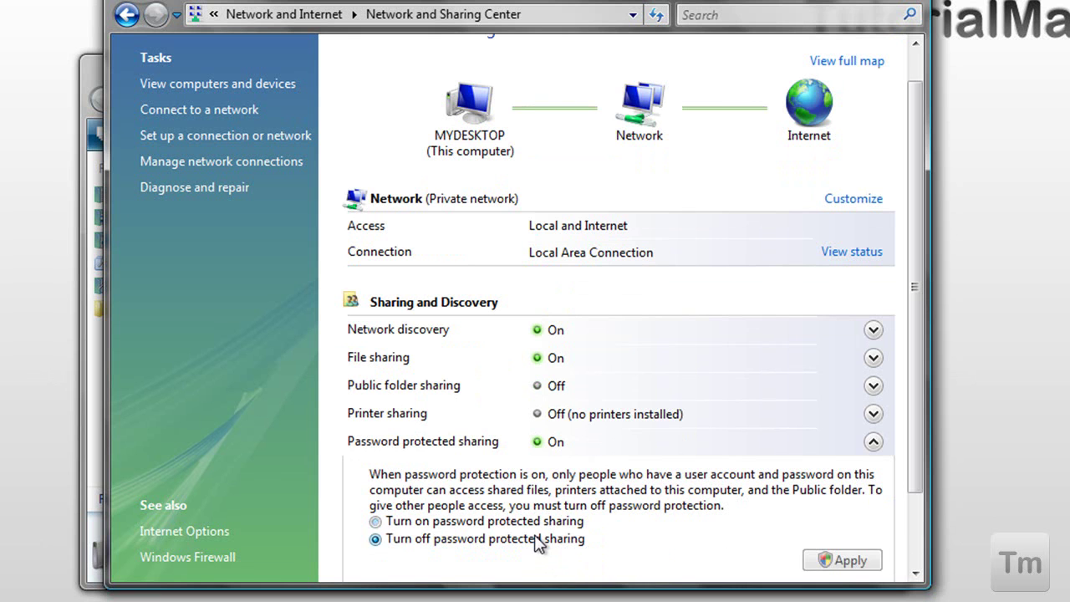
click(837, 562)
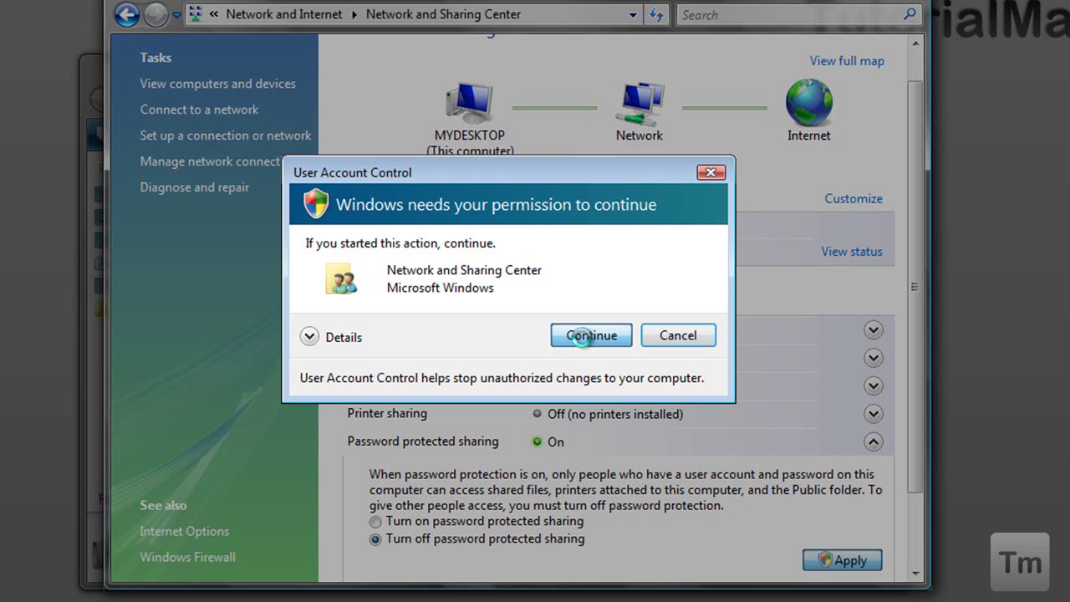
click(584, 338)
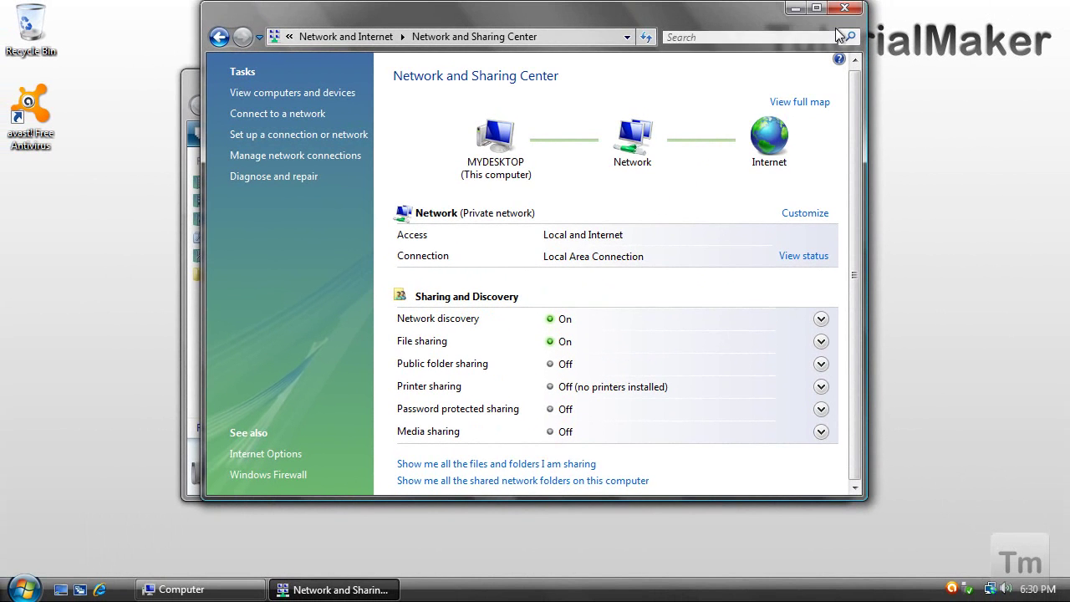
click(845, 9)
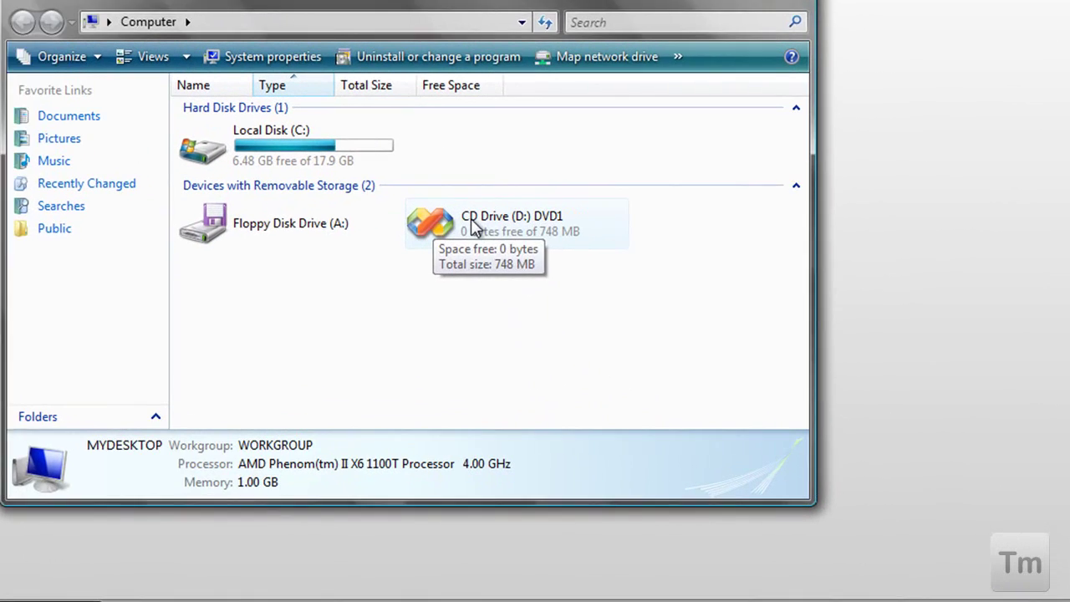
- Open the Advanced Sharing settings for CD Drive (D:) and grant the requested permission
click(567, 271)
right_click(437, 209)
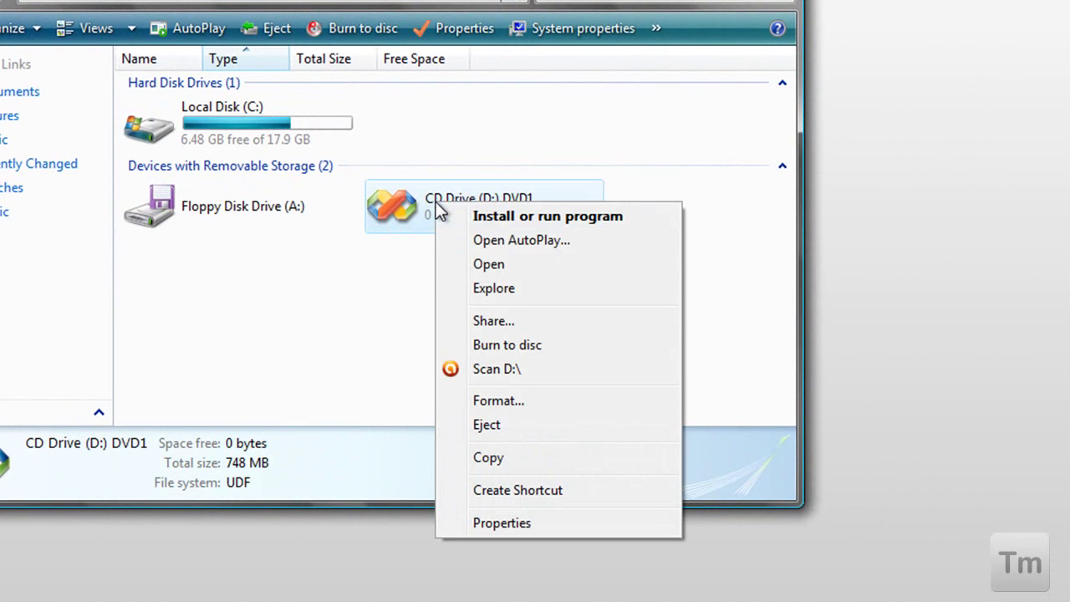
click(489, 321)
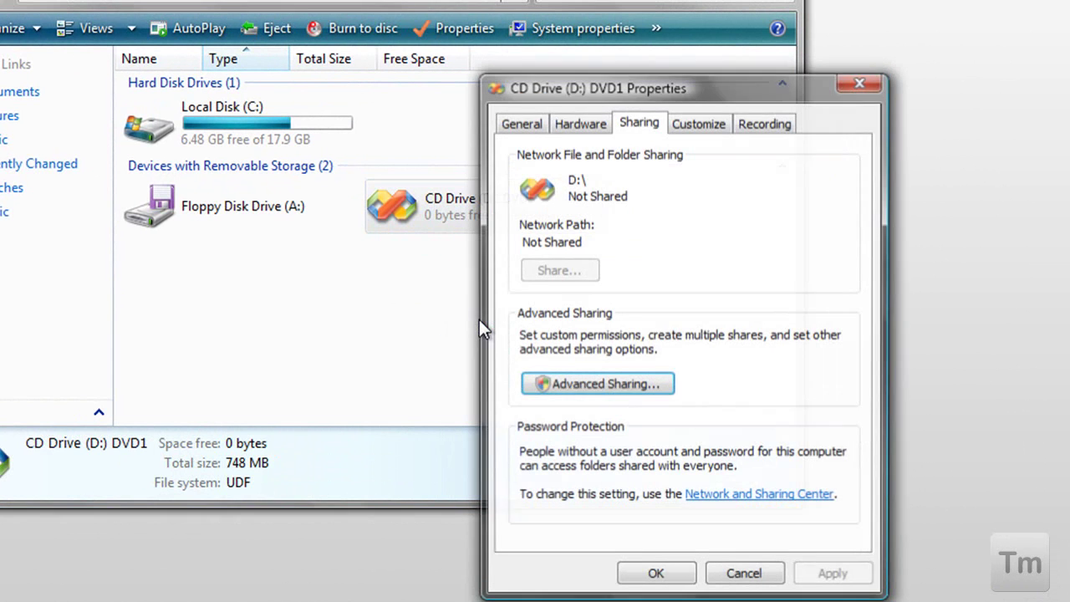
click(571, 387)
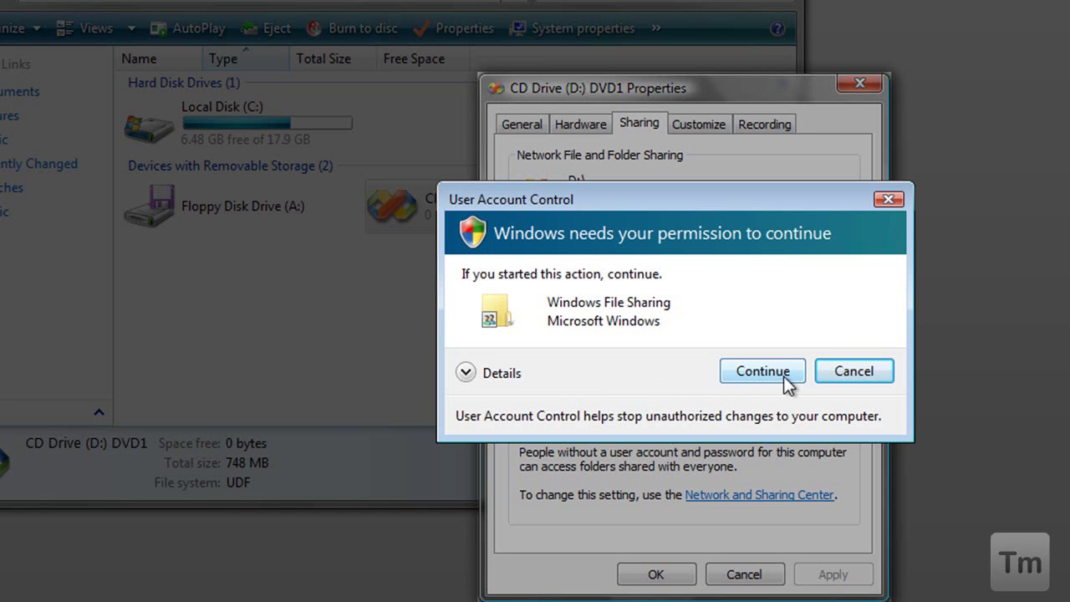
click(763, 371)
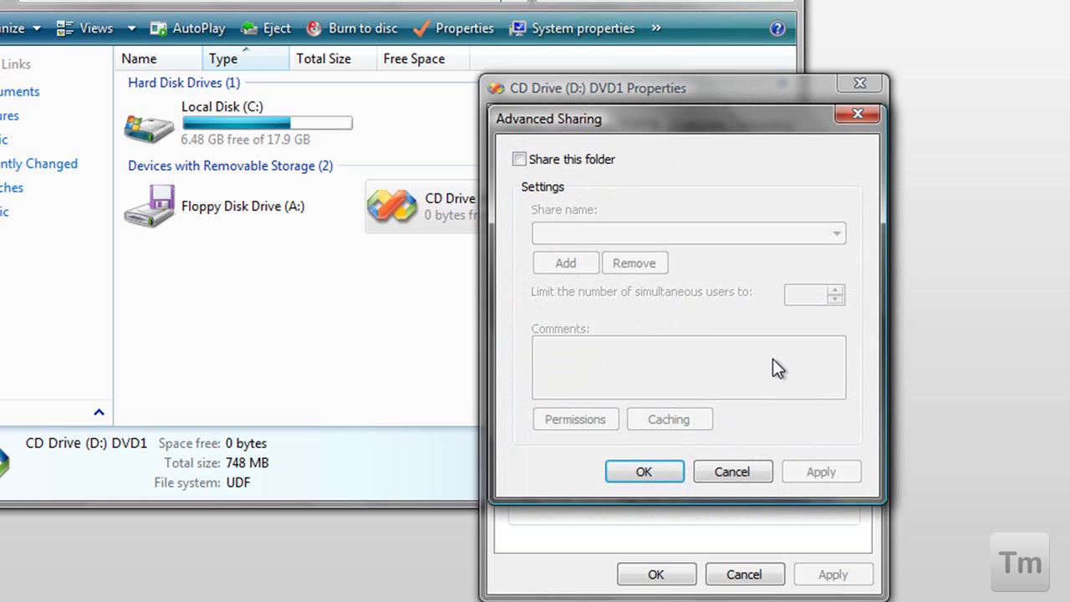
- Share the CD drive as "Disc Drive" with Read permission for Everyone, and save and close its sharing properties
click(520, 160)
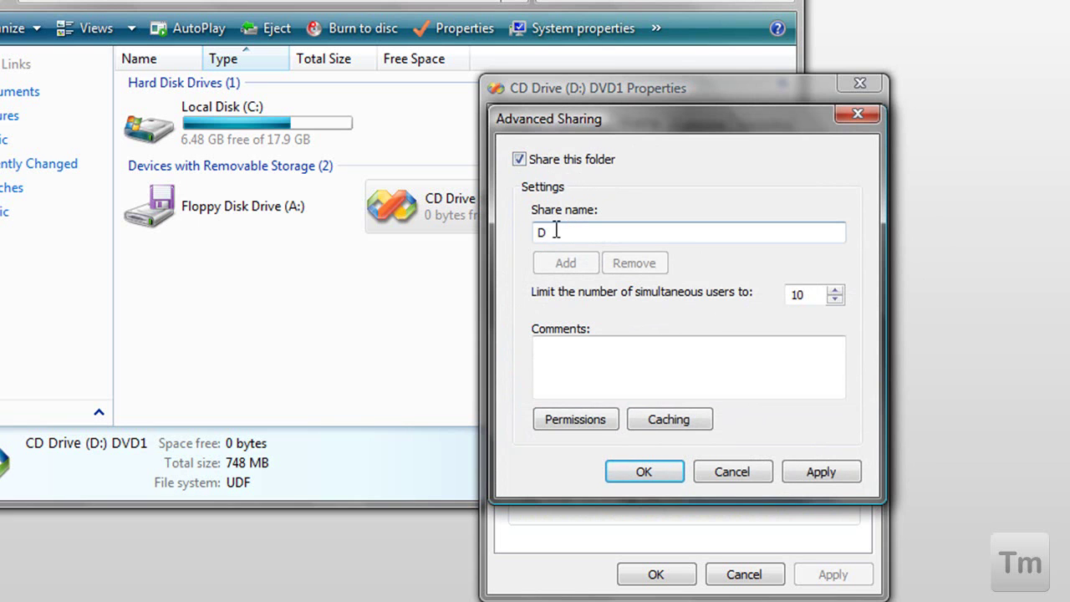
drag(556, 231, 506, 222)
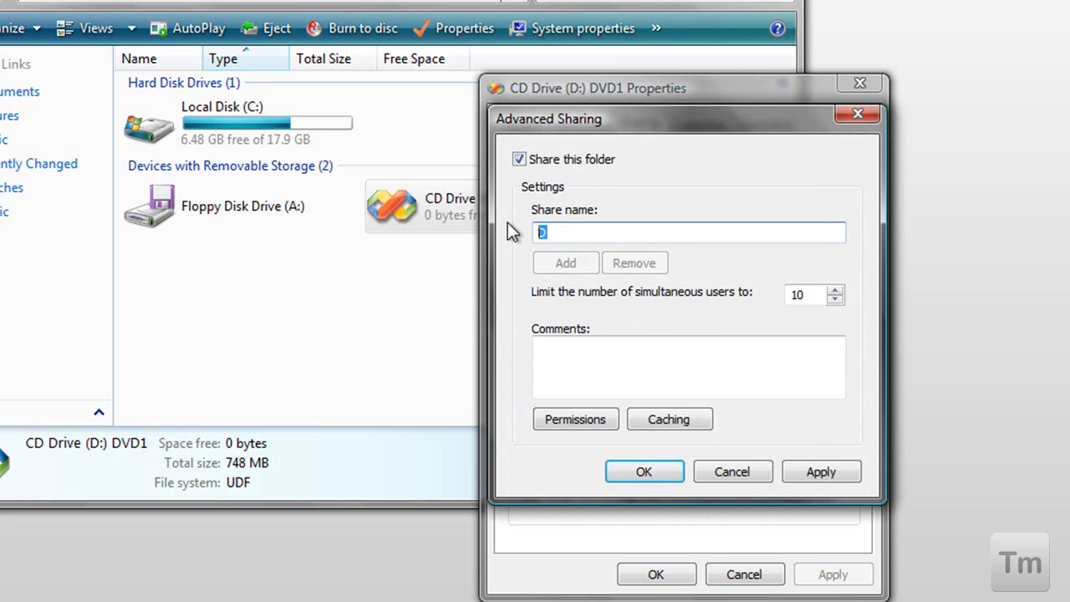
text(Disc Drive)
click(562, 420)
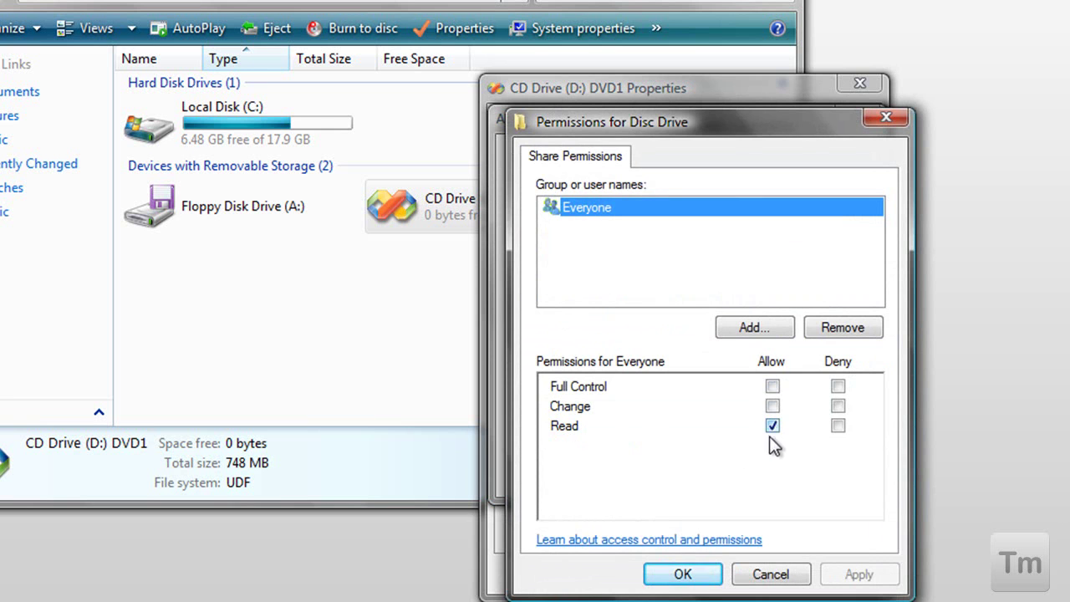
click(702, 584)
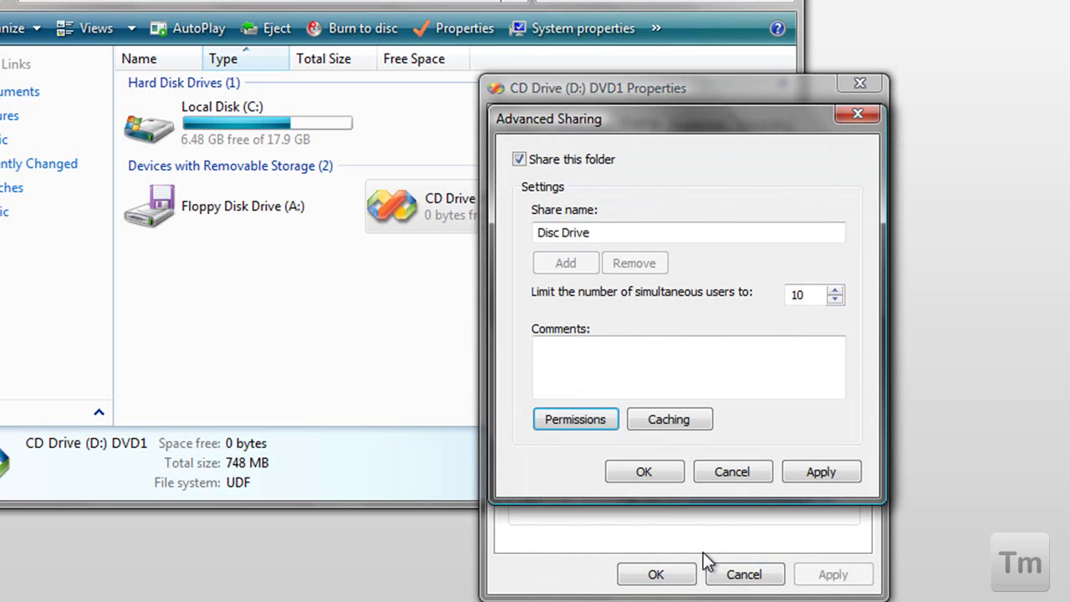
click(644, 472)
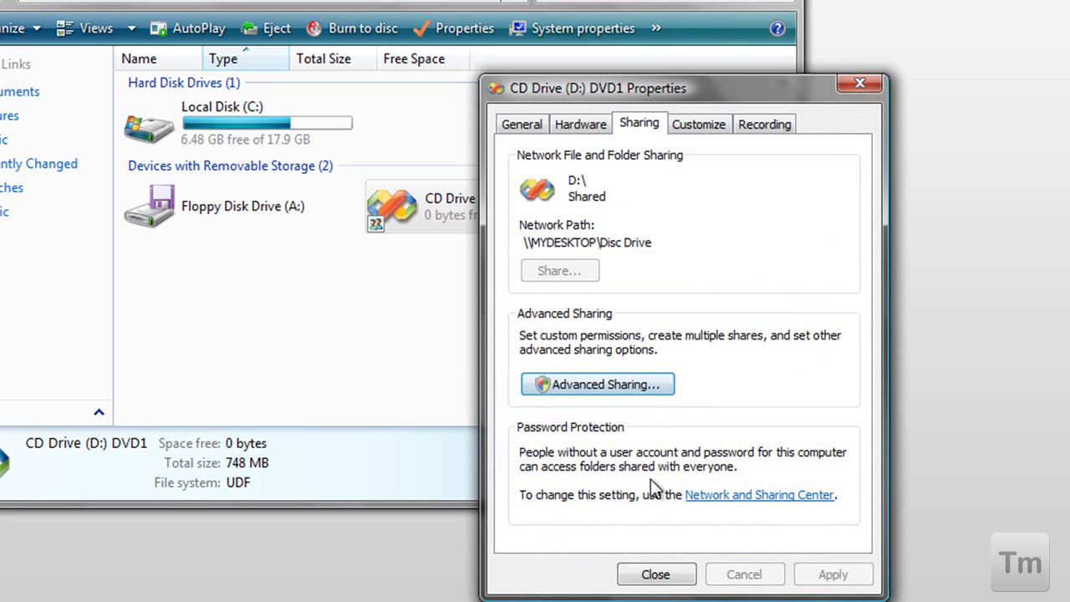
click(660, 575)
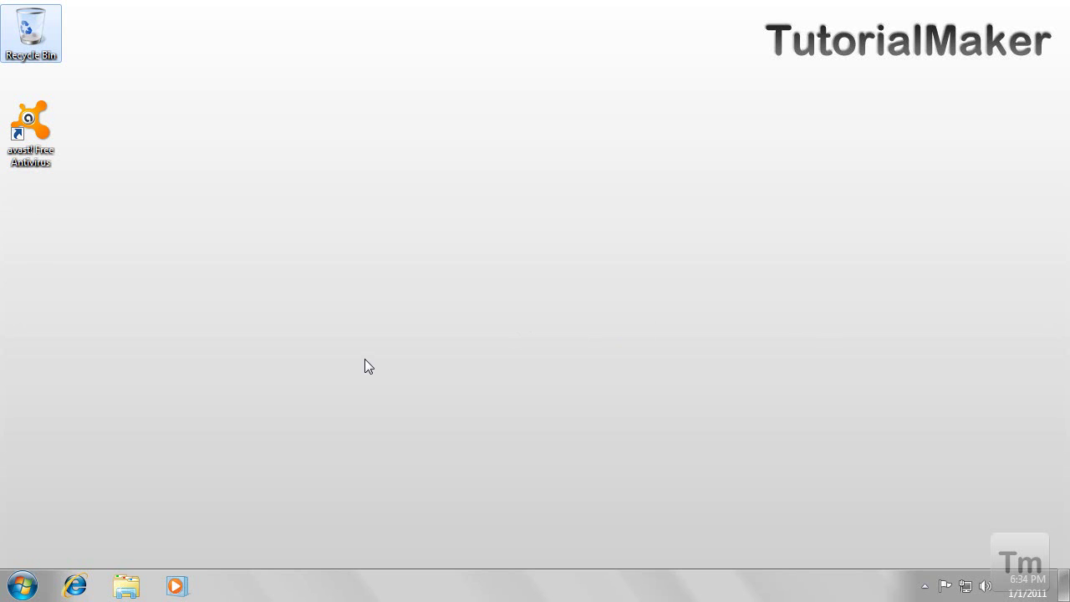
- On the netbook, open the Computer window and move it to the middle of the desktop
click(24, 585)
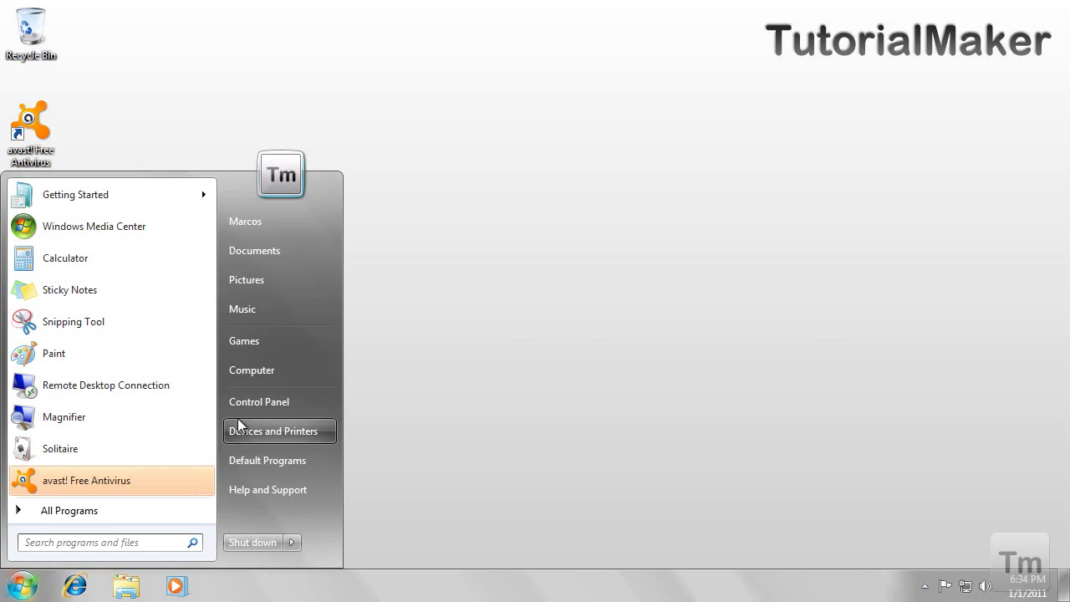
click(268, 370)
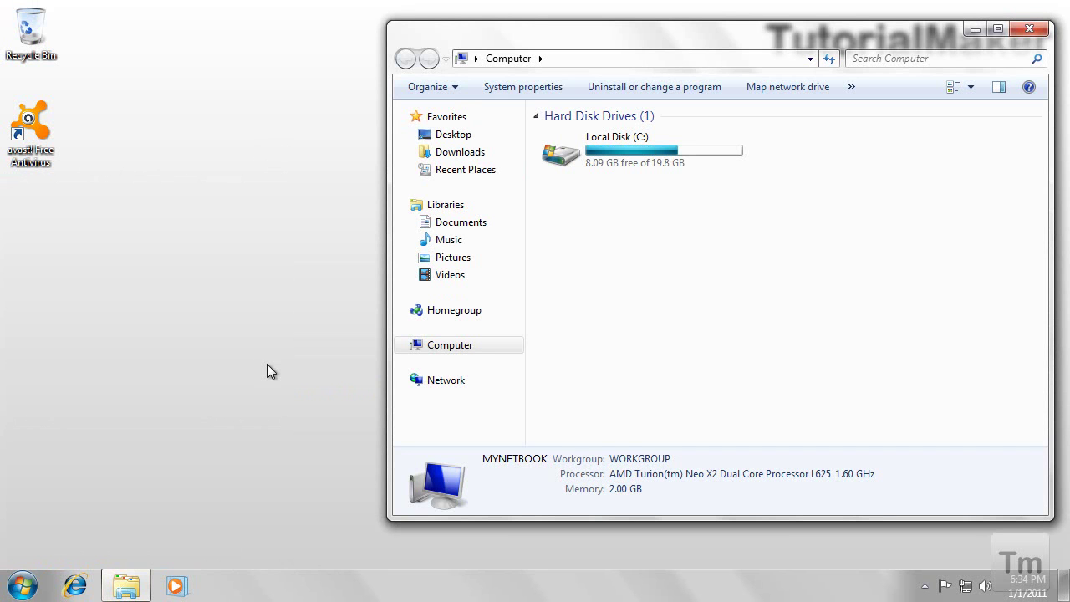
drag(642, 36, 466, 54)
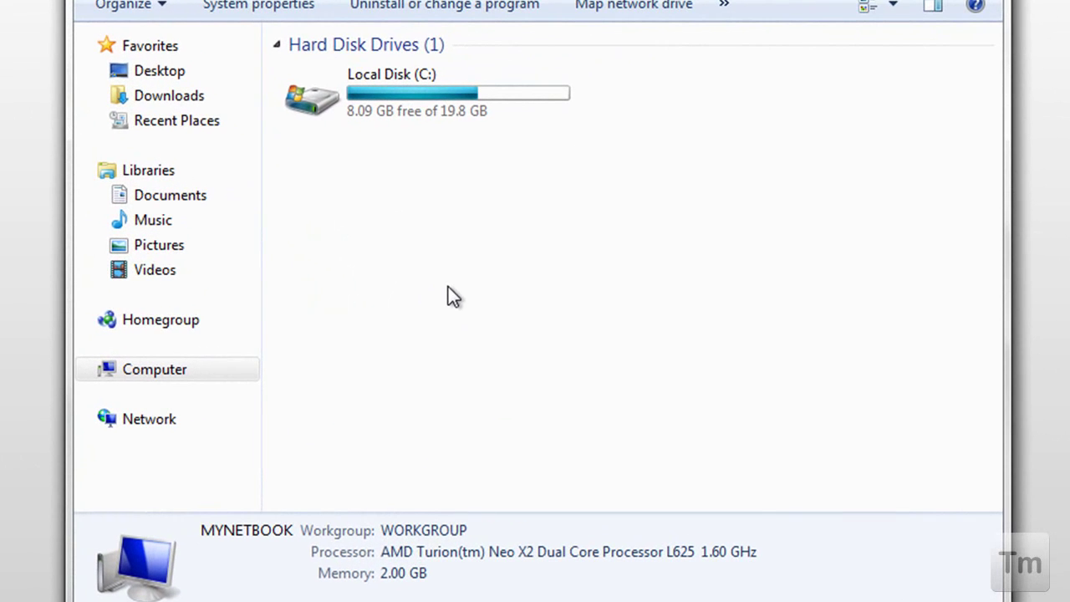
- Start adding a network location and choose a custom network location in the wizard
right_click(462, 292)
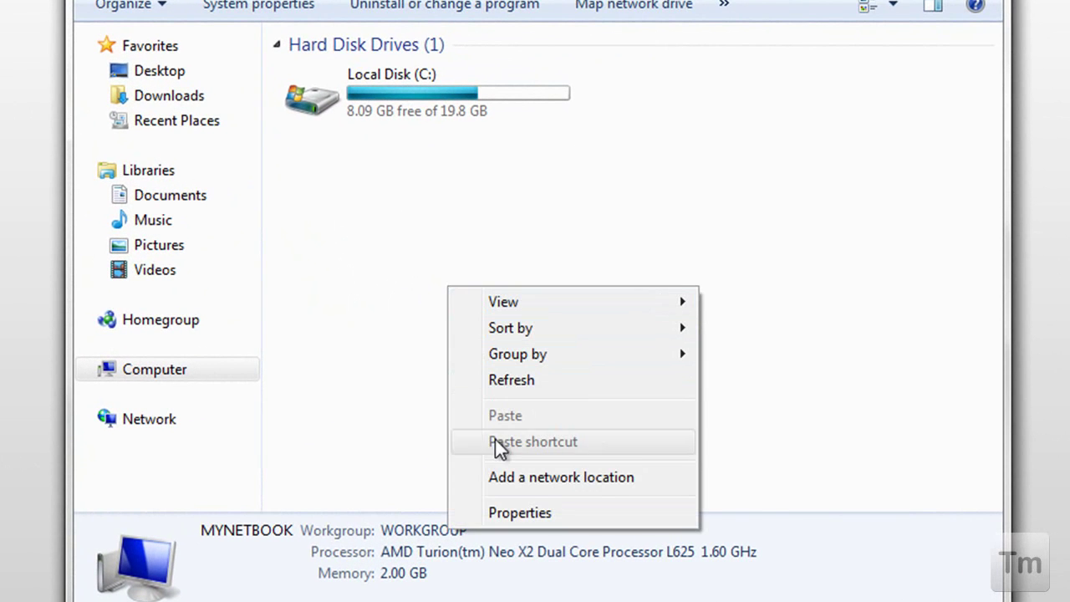
click(543, 484)
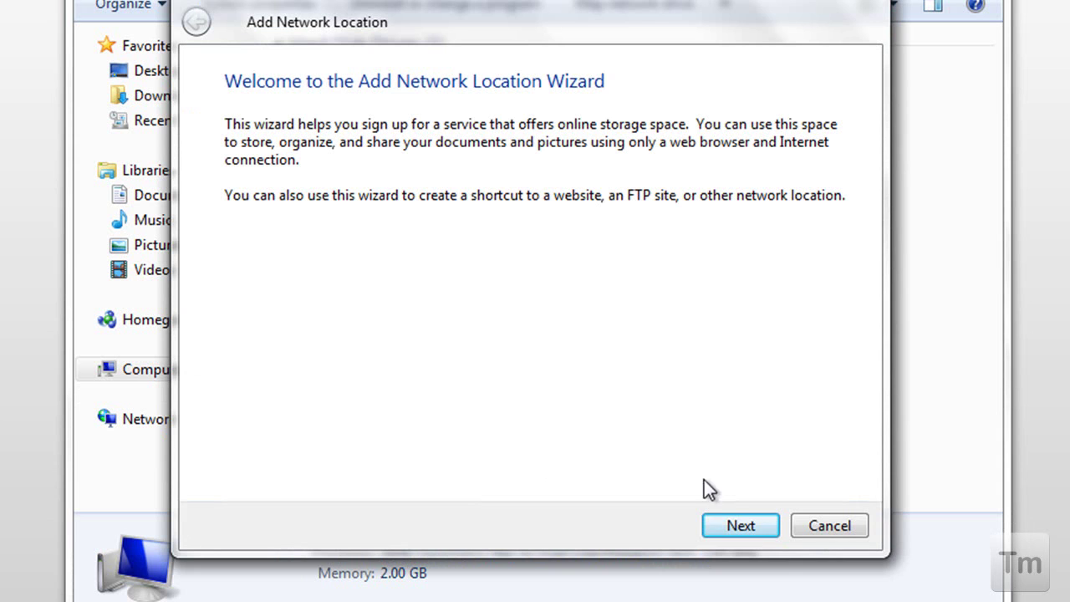
click(728, 525)
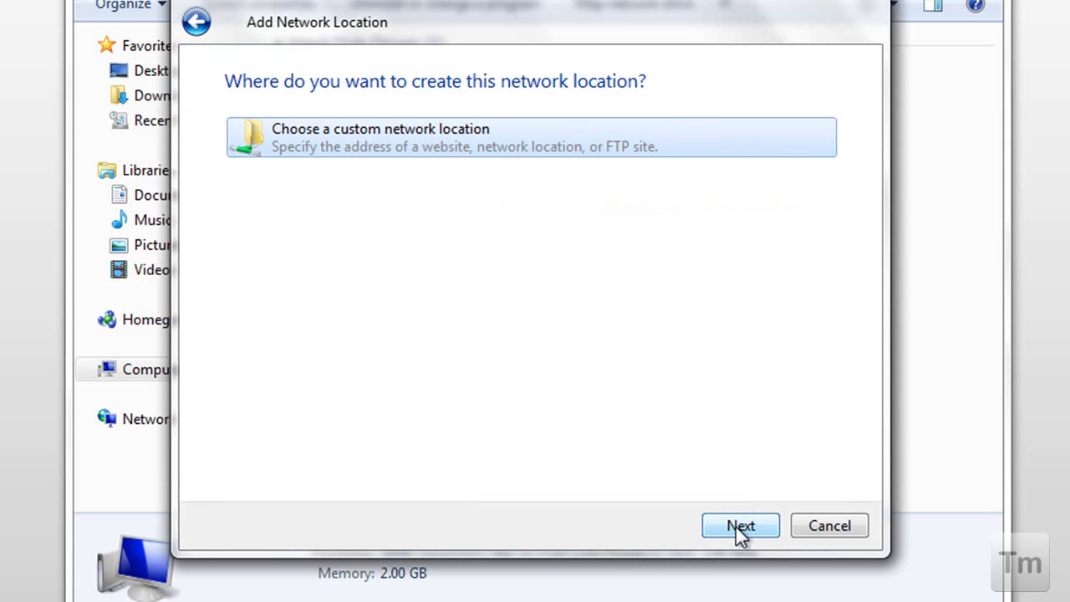
click(739, 527)
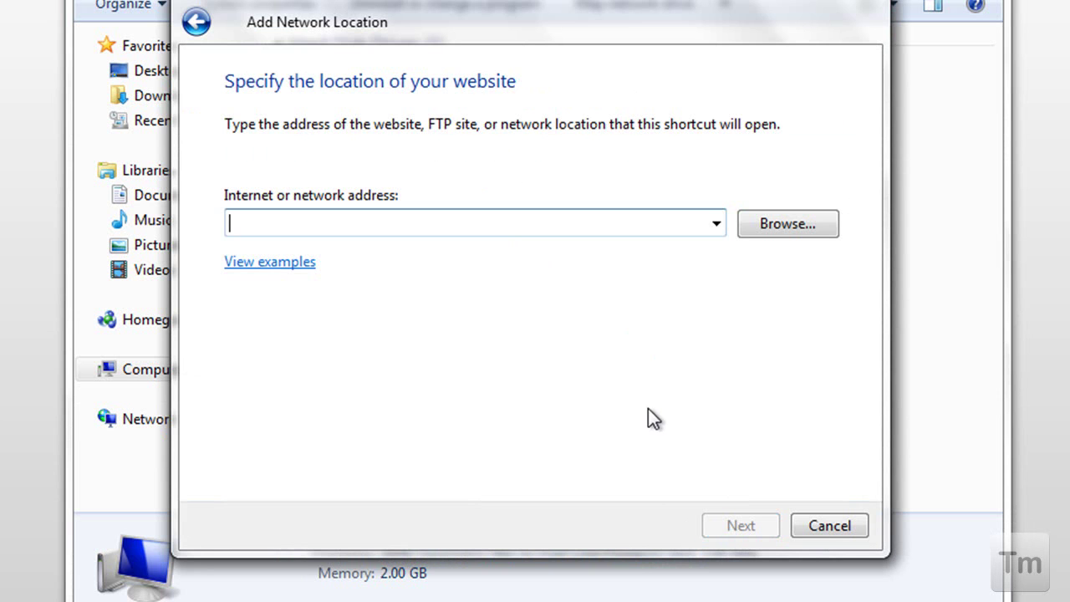
- Browse the network for the Disc Drive share on MYDESKTOP and accept it as the address of the network location
click(805, 225)
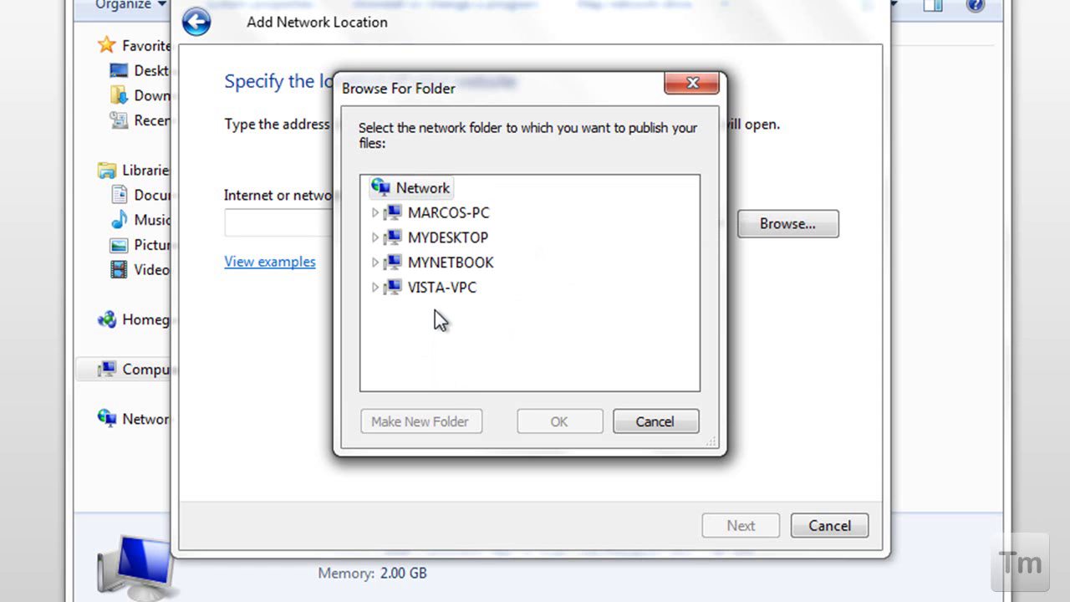
click(376, 237)
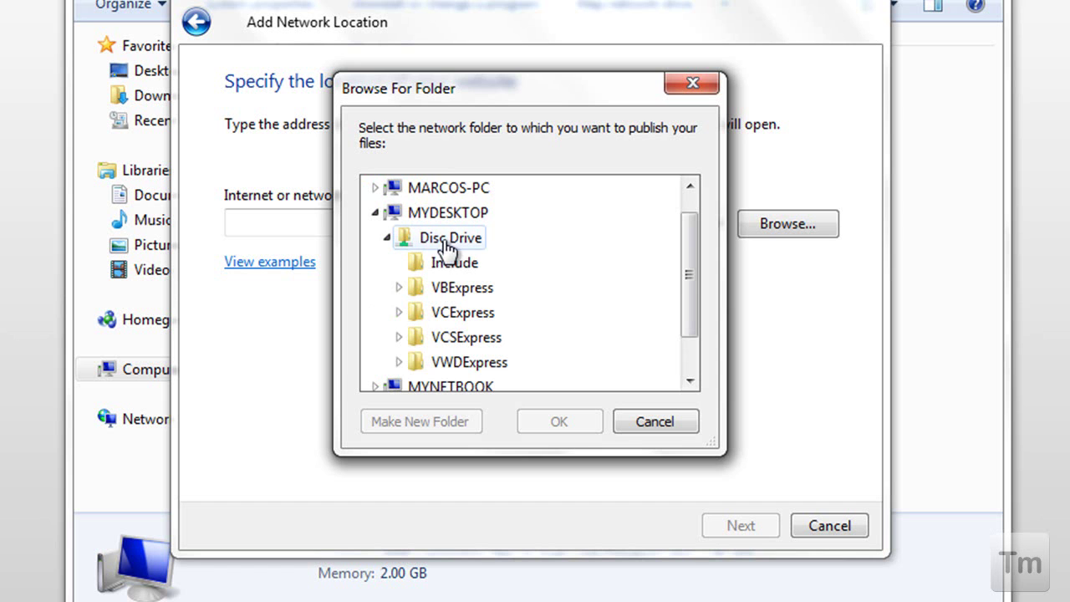
click(441, 238)
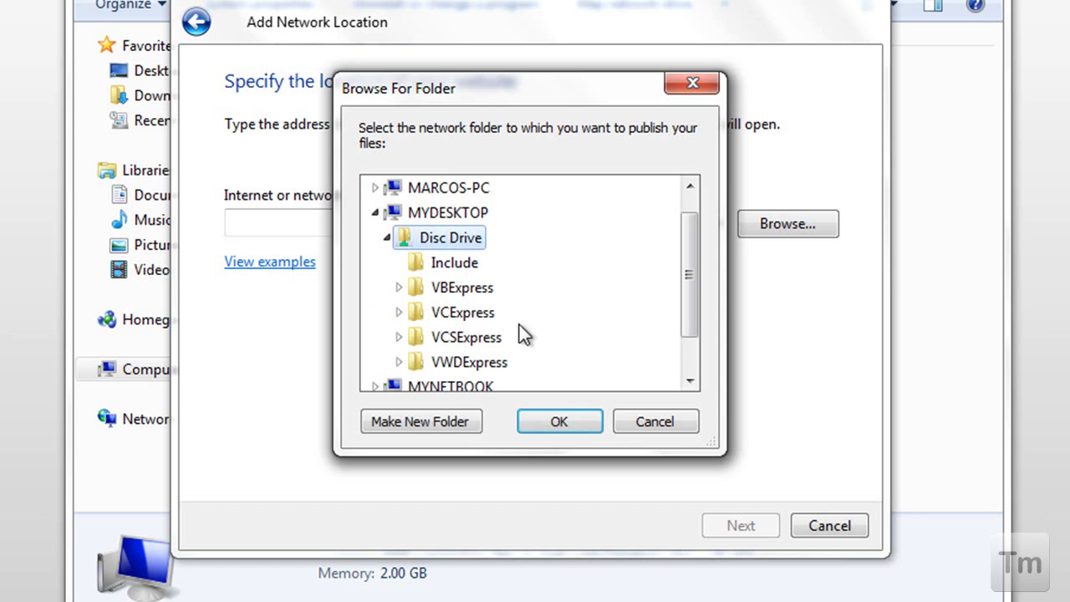
click(576, 422)
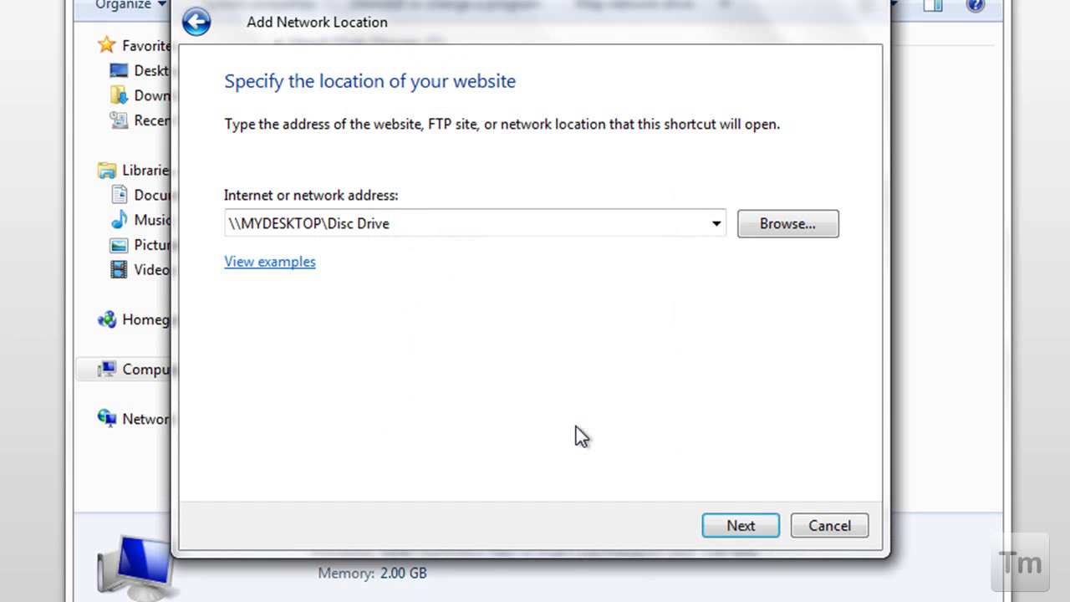
click(740, 527)
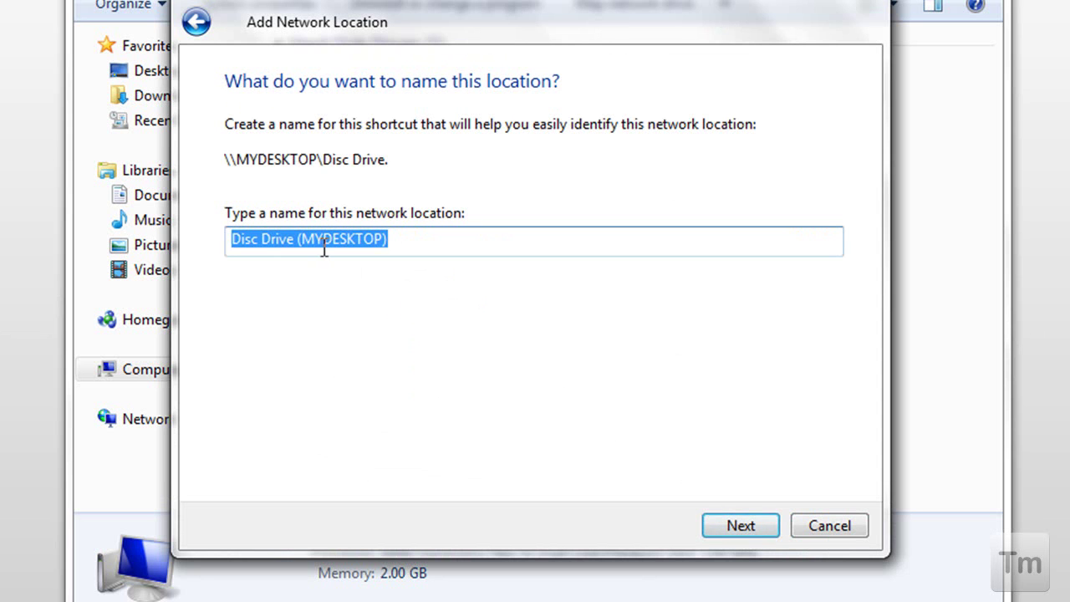
- Name the network location "Disc Drive" and complete the wizard so that the shared drive opens
drag(410, 242, 294, 237)
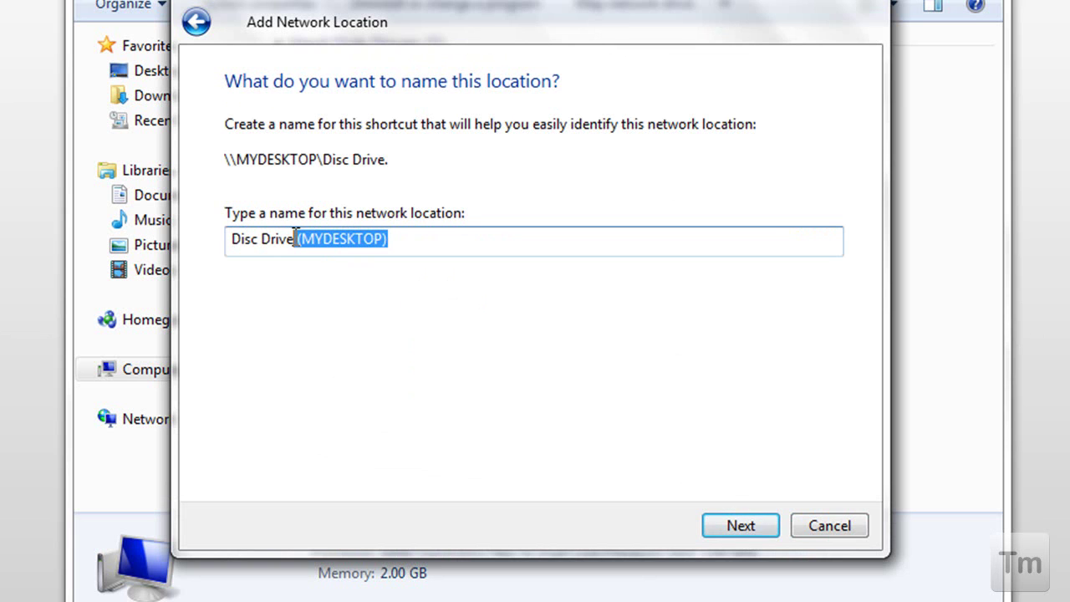
key(BackSpace)
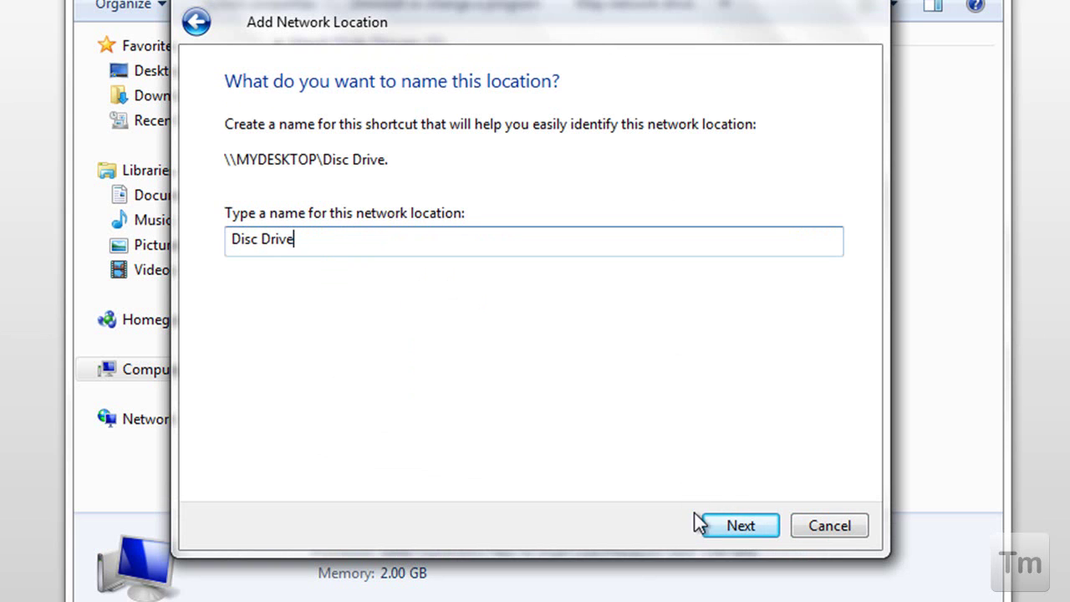
click(757, 528)
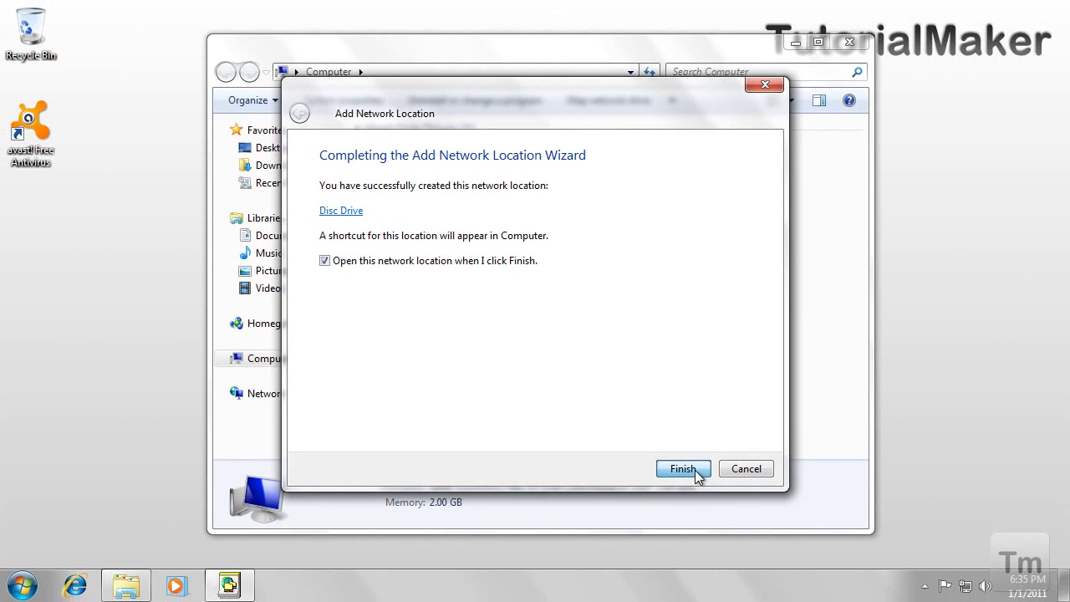
click(758, 529)
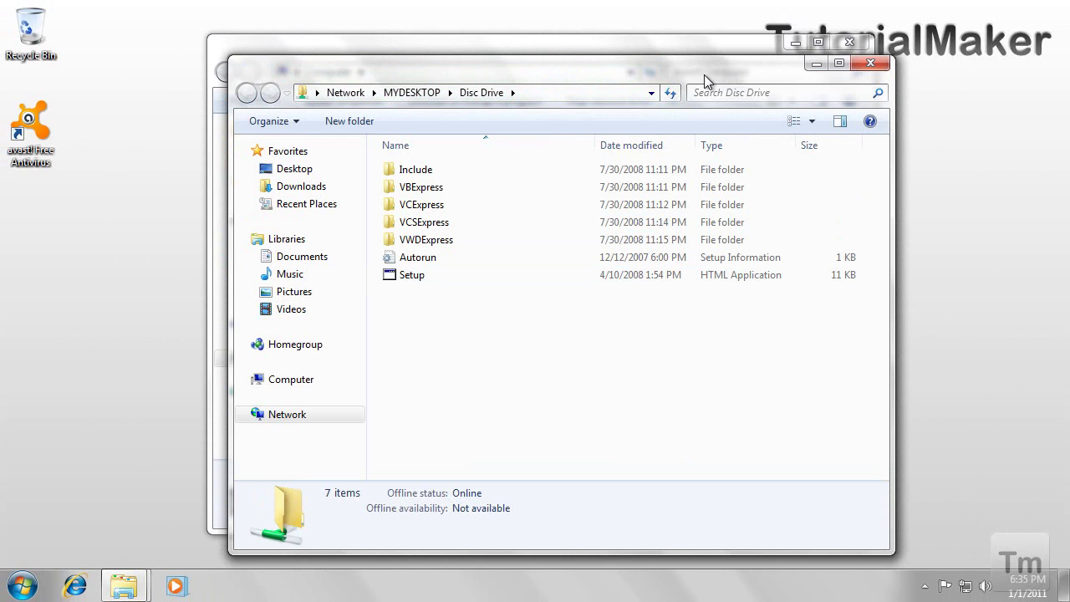
- Minimize the shared drive's window to check the Disc Drive shortcut in Computer, and restore the window
click(817, 63)
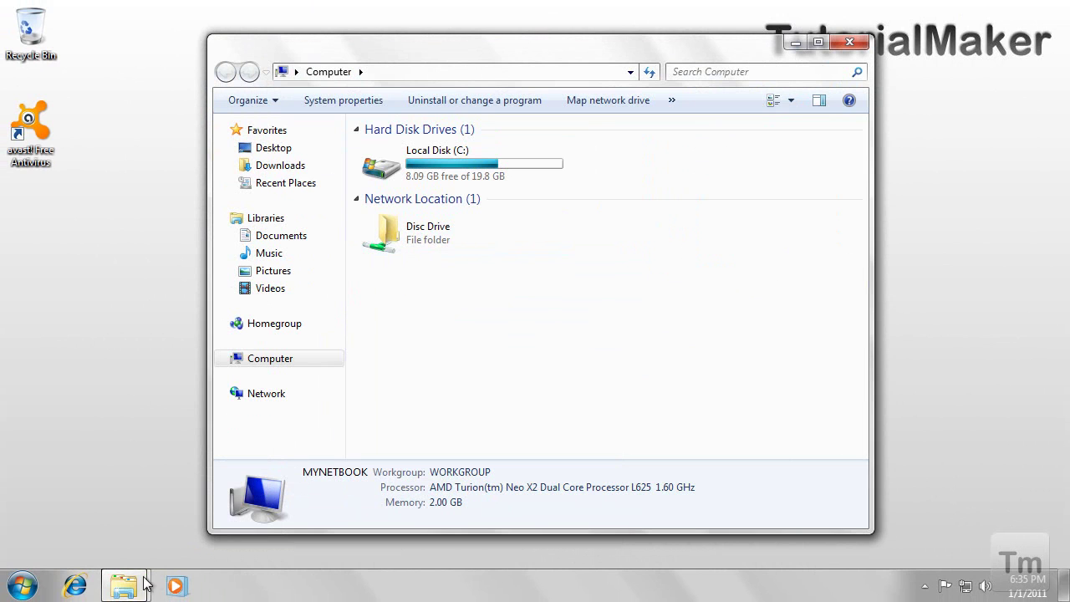
mouse_move(147, 584)
click(272, 497)
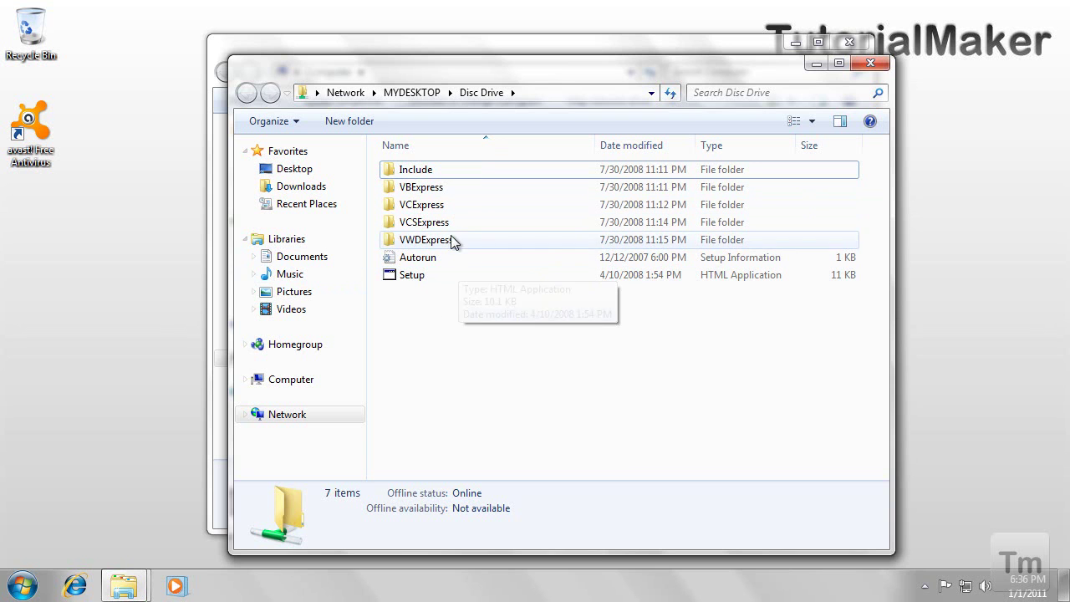
- Move the shared drive's window aside and run Setup from the disc, accepting the security warning
drag(384, 63, 220, 59)
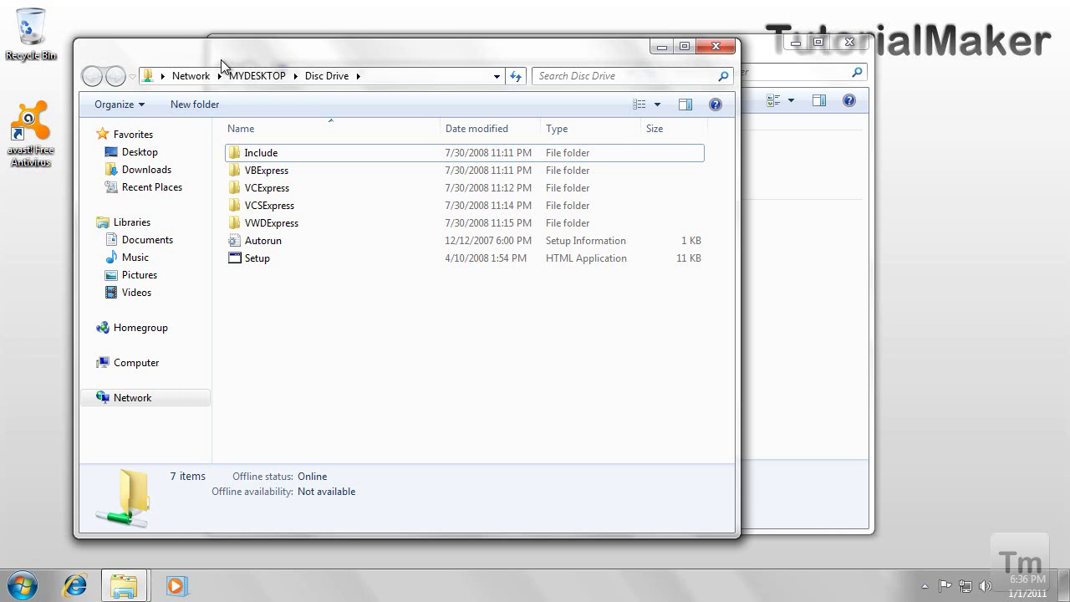
double_click(253, 260)
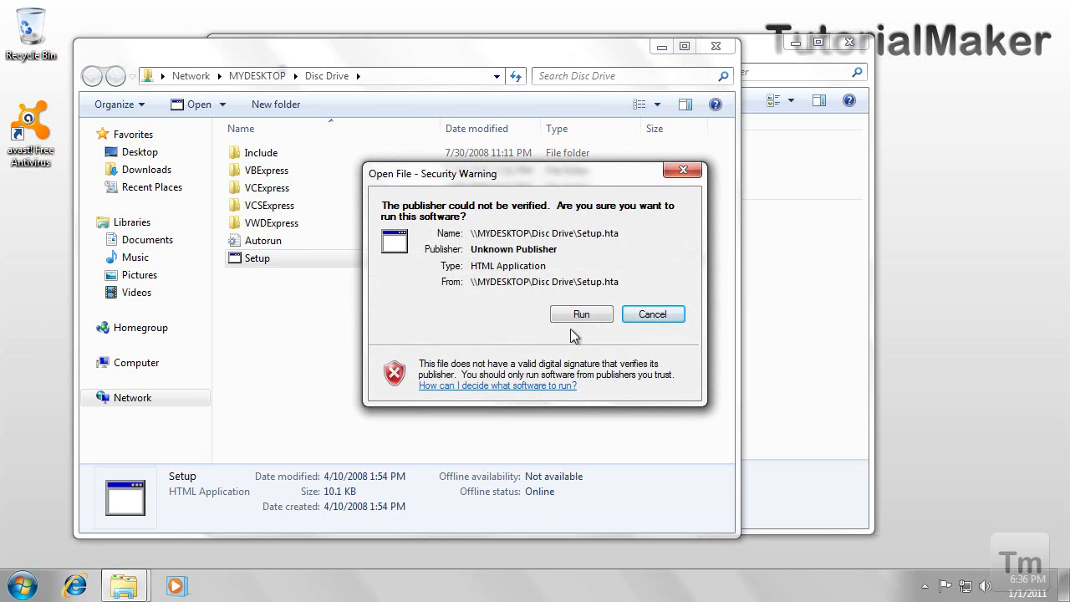
click(575, 317)
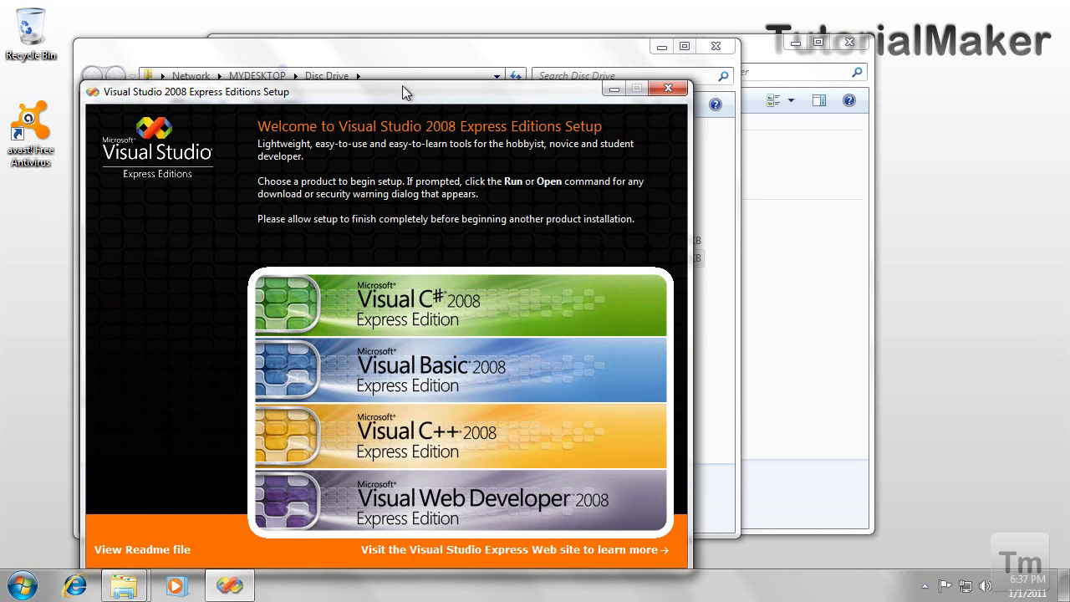
- Move the setup window up and start the Visual C# 2008 Express Edition installation, allowing it to make changes to the computer
drag(402, 87, 407, 47)
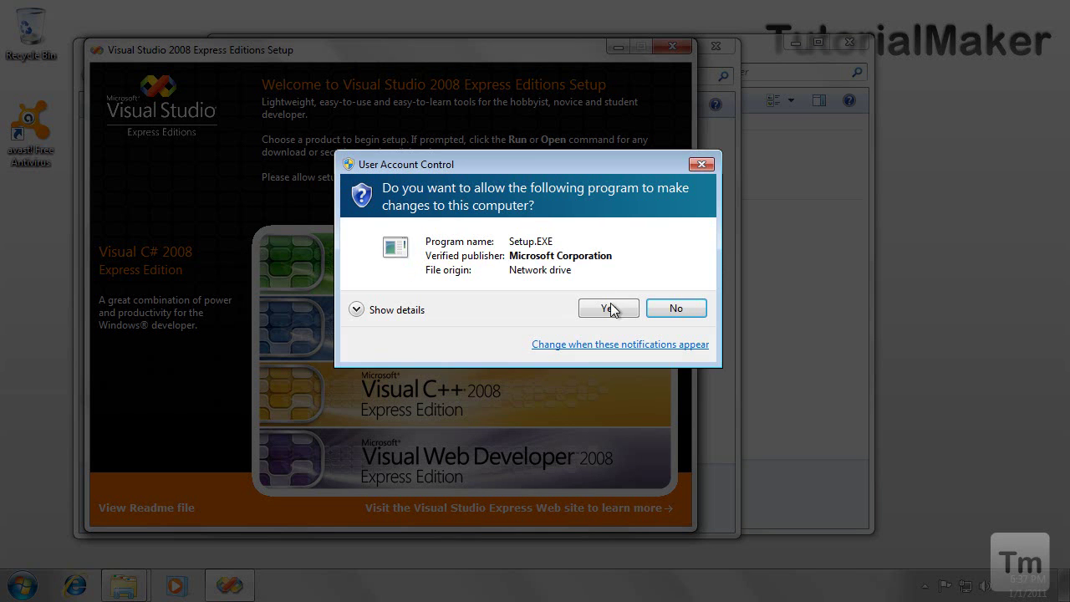
click(611, 303)
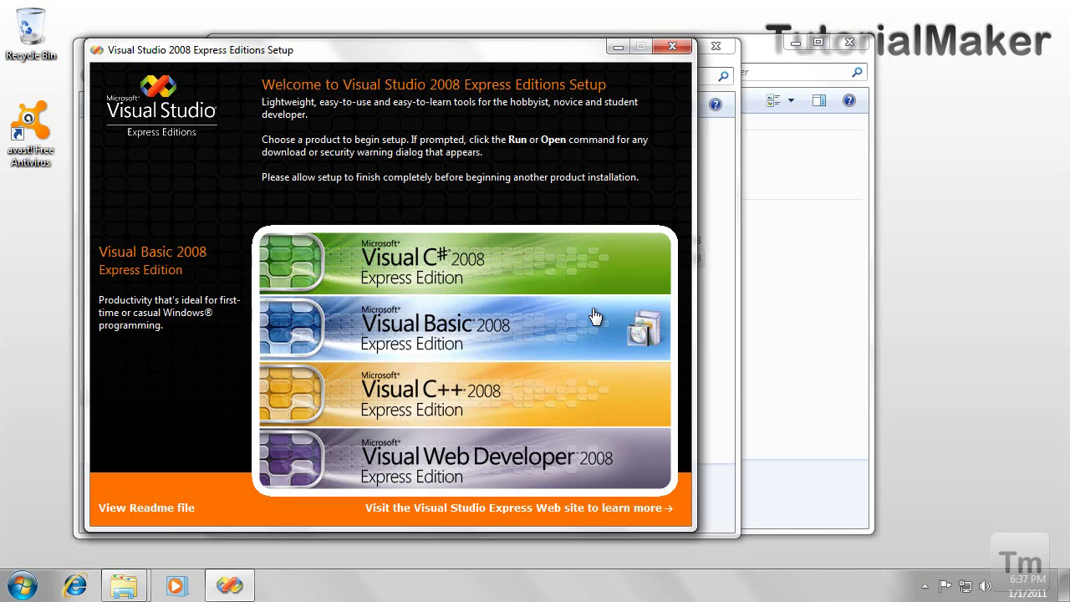
click(565, 266)
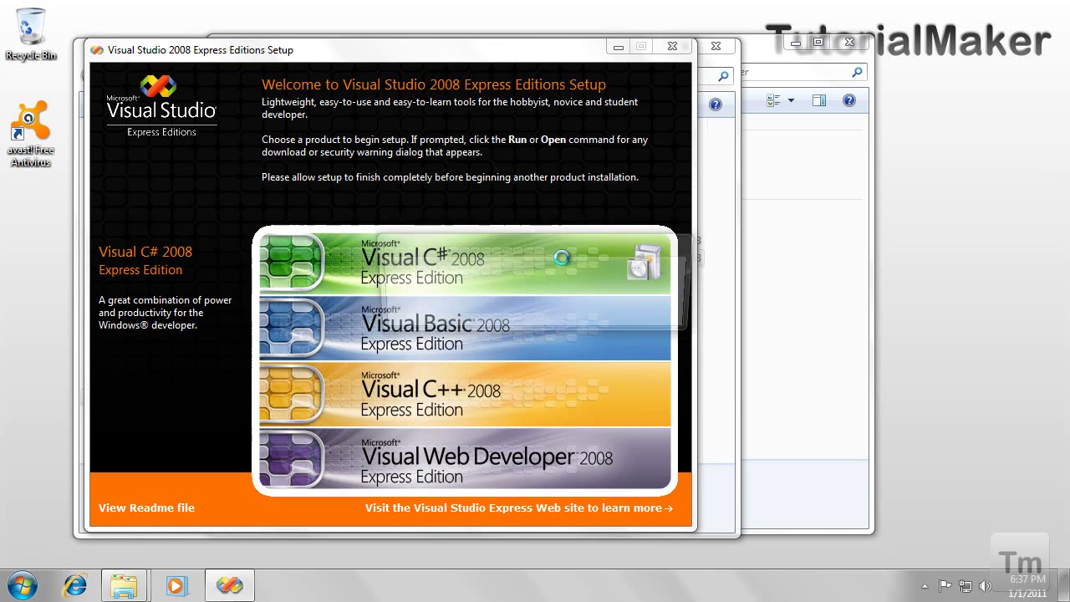